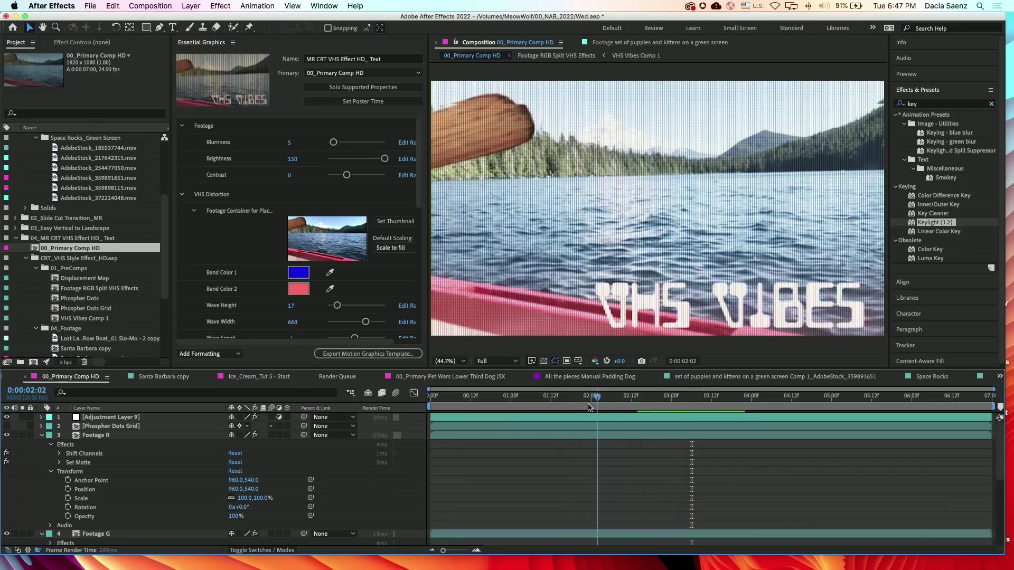
# - Scrub back in the lake clip and drag the CRT Dots Blurriness slider lower
pyautogui.moveTo(688, 402); pyautogui.dragTo(542, 405)
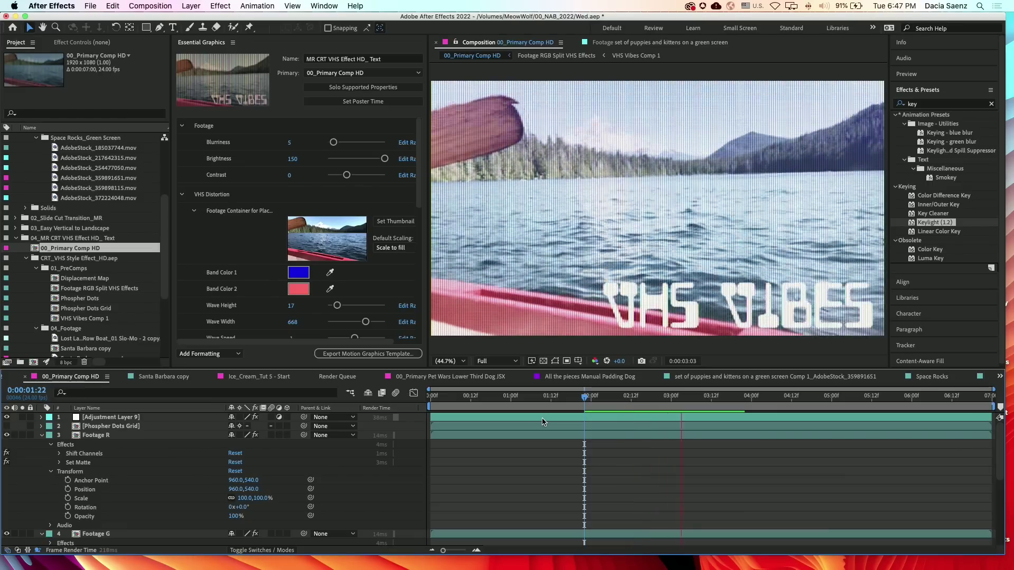
pyautogui.scroll(-3, 242, 230)
pyautogui.scroll(-2, 241, 230)
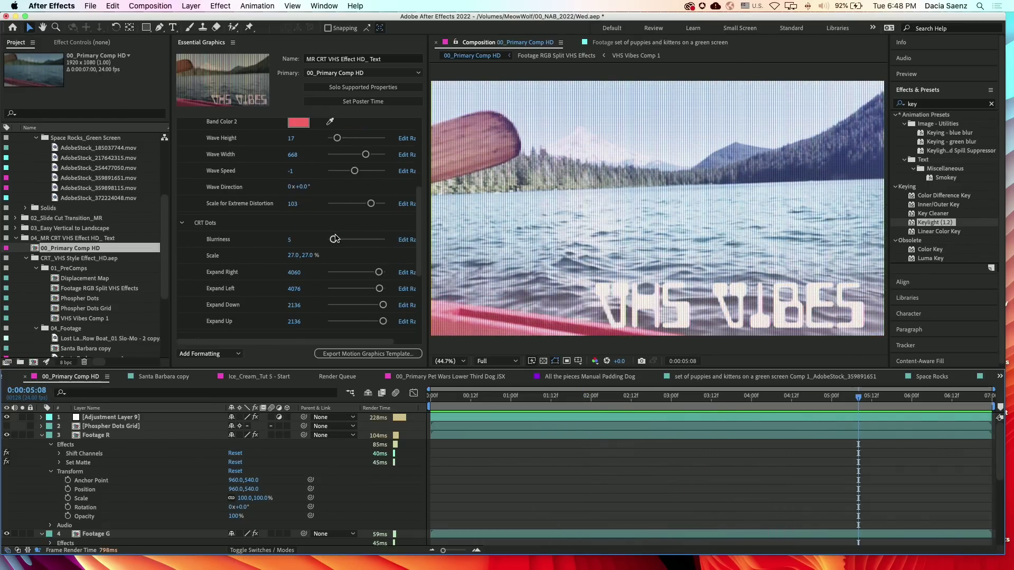
pyautogui.moveTo(339, 243); pyautogui.dragTo(333, 242)
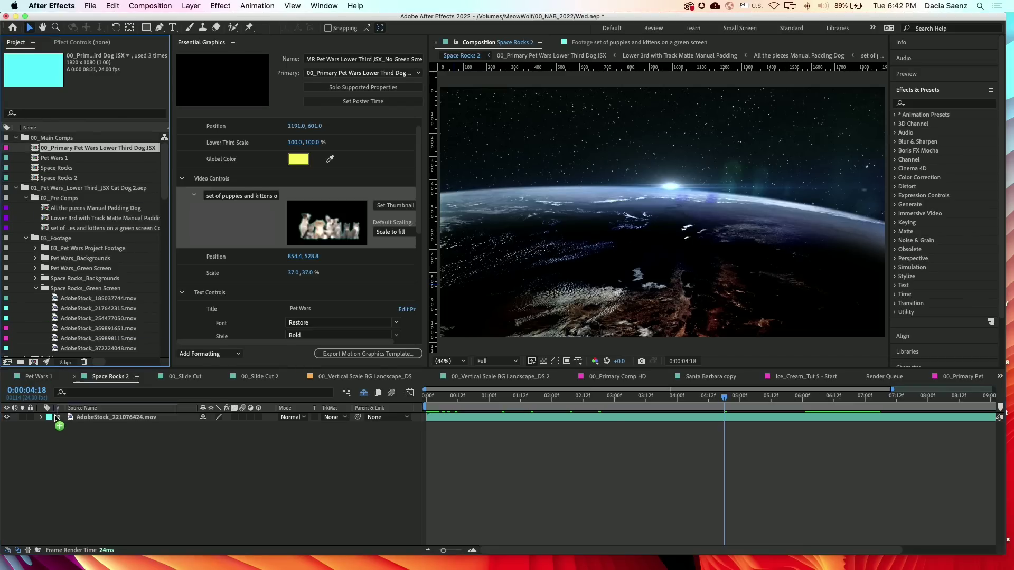
# - Add the Pet Wars lower third over the space footage and expose its Essential Properties
pyautogui.moveTo(60, 417); pyautogui.dragTo(62, 417)
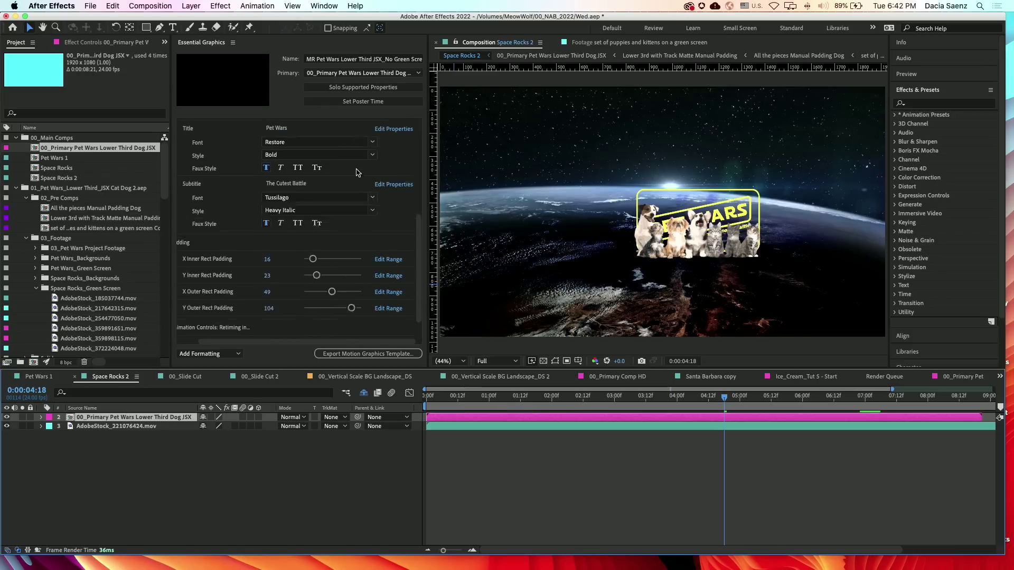
pyautogui.click(182, 193)
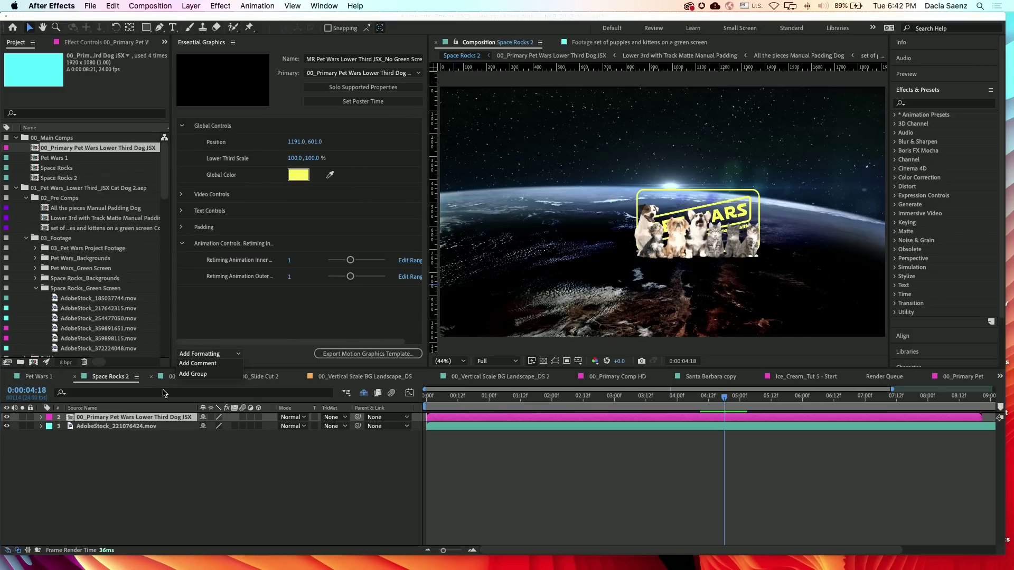
pyautogui.click(41, 418)
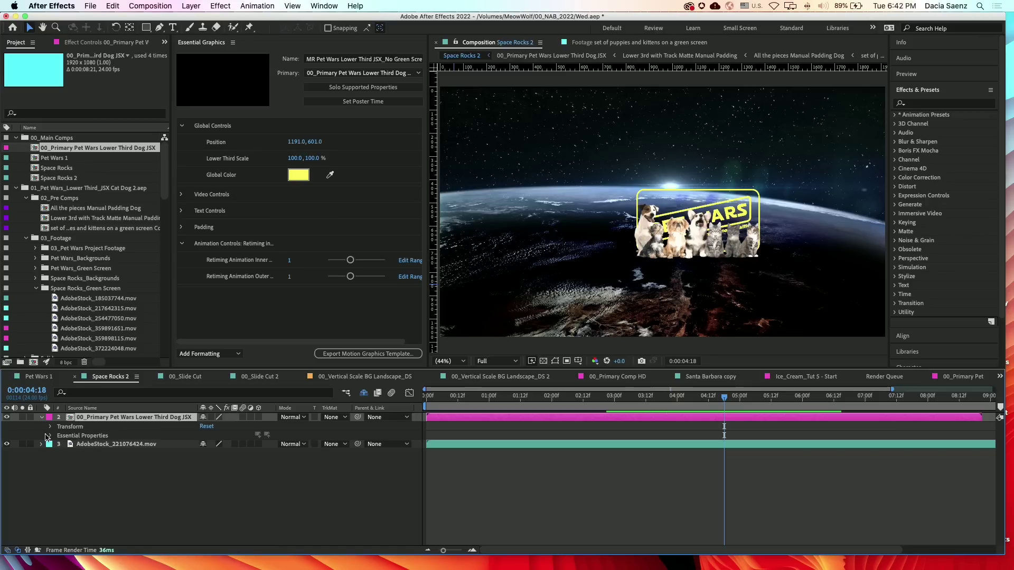
pyautogui.click(49, 436)
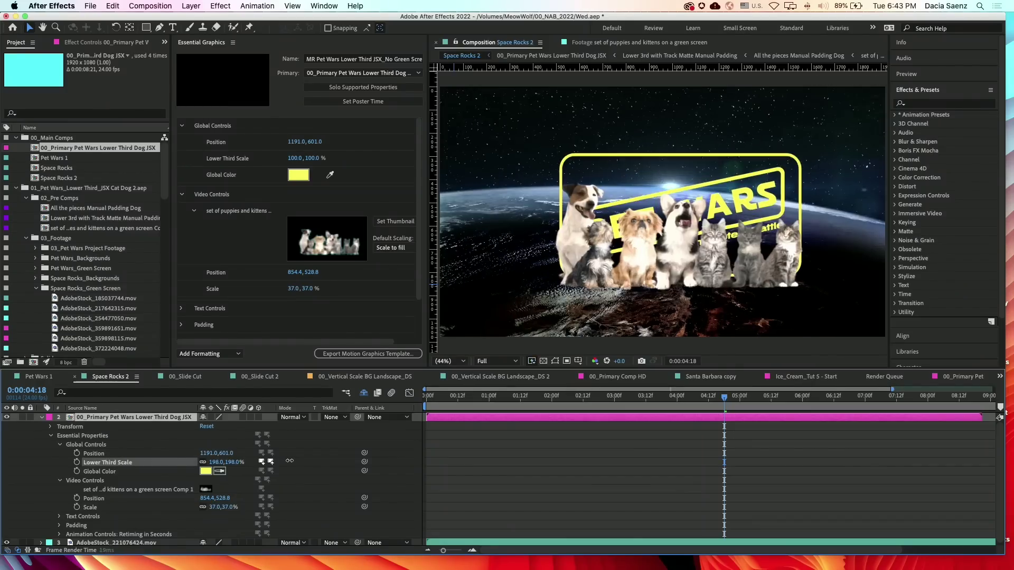
# - Change the lower third's Global Color to hot pink magenta
pyautogui.click(206, 471)
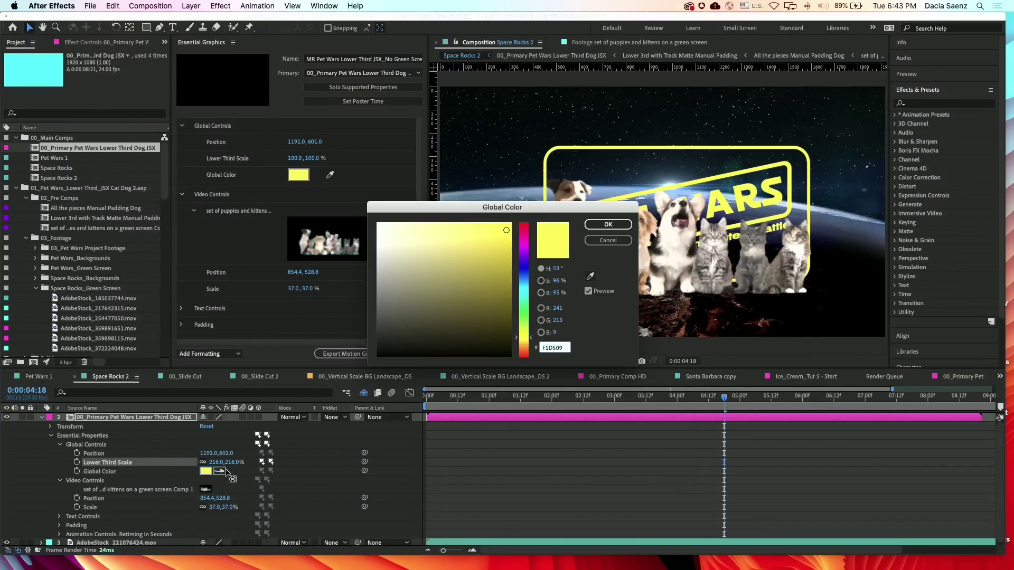
pyautogui.click(524, 248)
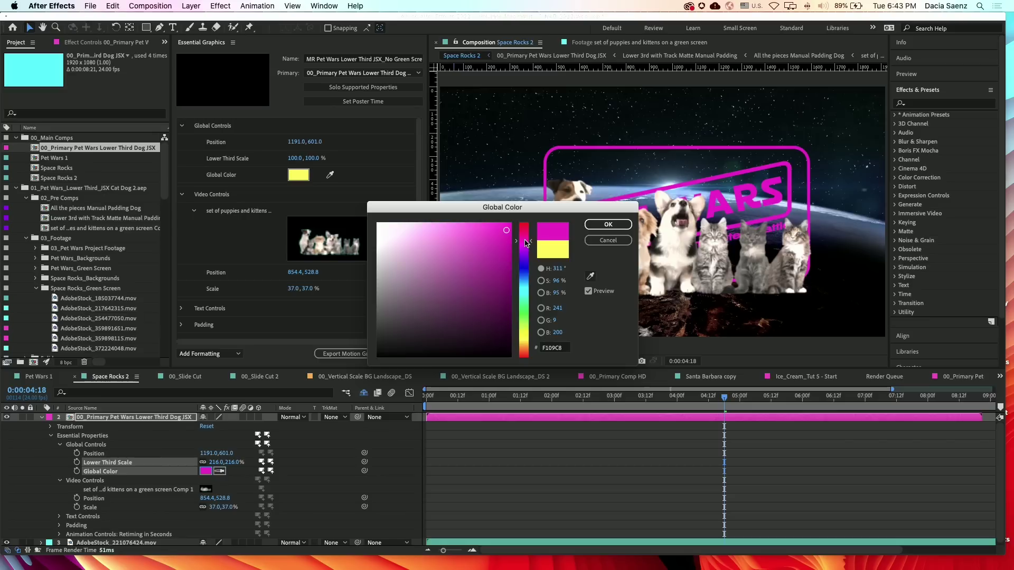
pyautogui.click(596, 227)
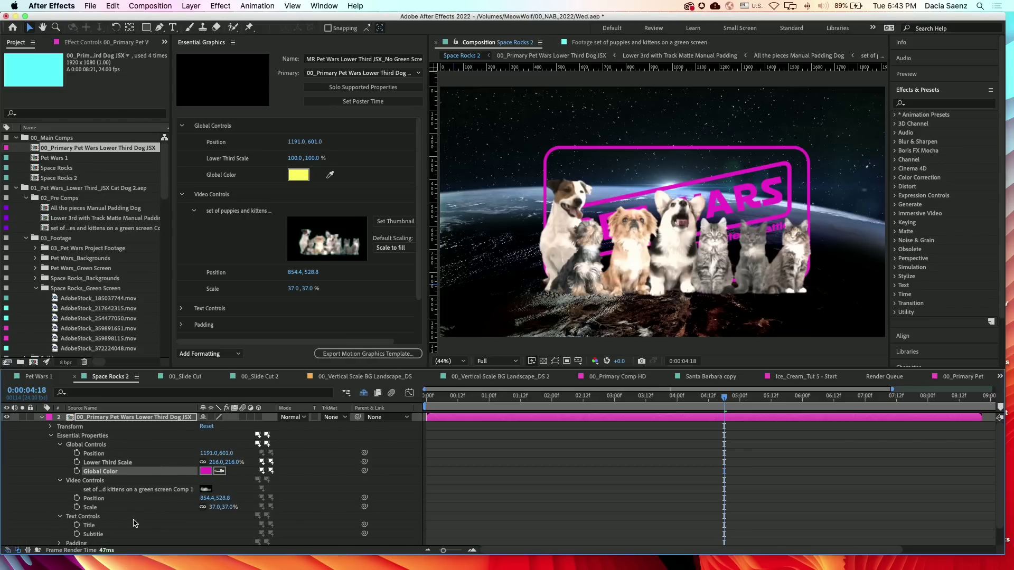
pyautogui.scroll(-2, 133, 523)
pyautogui.rightClick(121, 509)
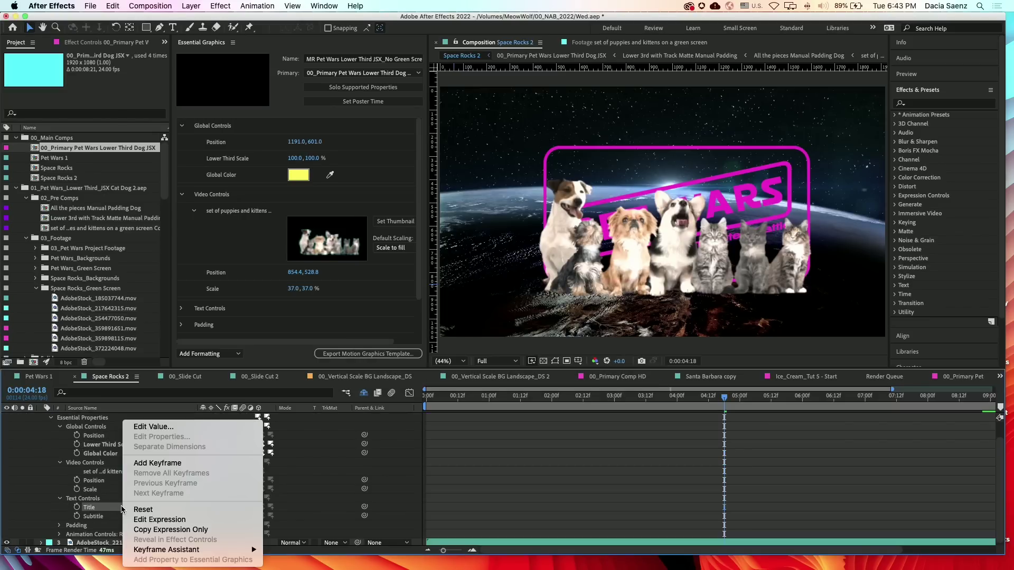
# - Retitle the lower third 'Space Rocks', swap in the astronaut green-screen clip, and open its comp
pyautogui.click(155, 427)
pyautogui.write('Space Rocks')
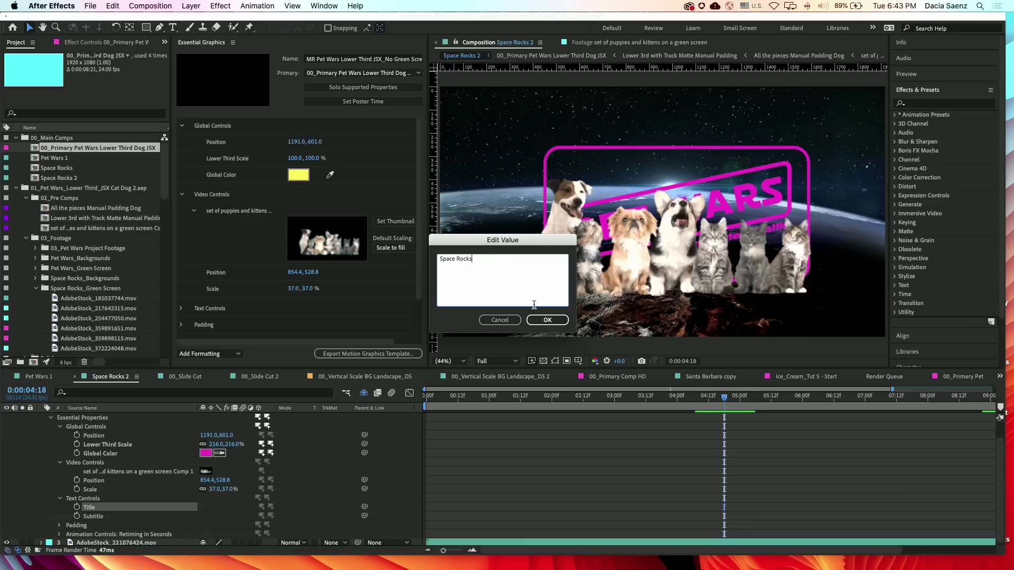
pyautogui.click(547, 320)
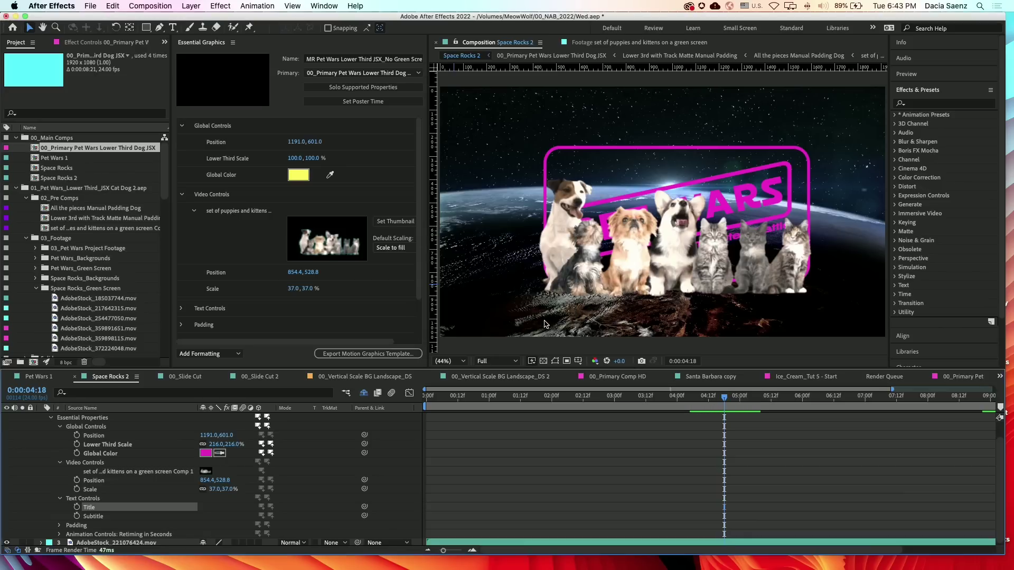
pyautogui.click(75, 329)
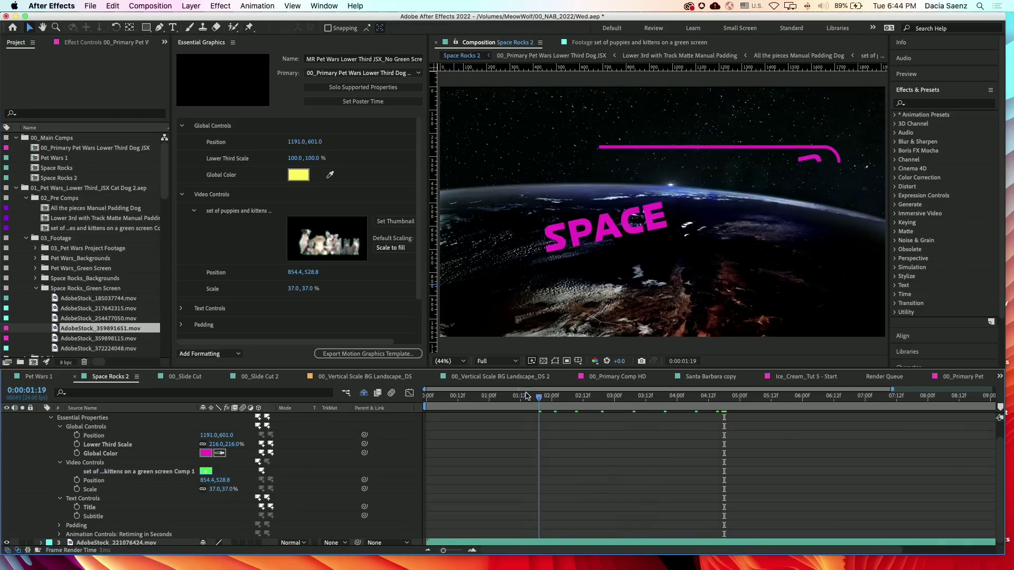
pyautogui.moveTo(527, 396); pyautogui.dragTo(705, 398)
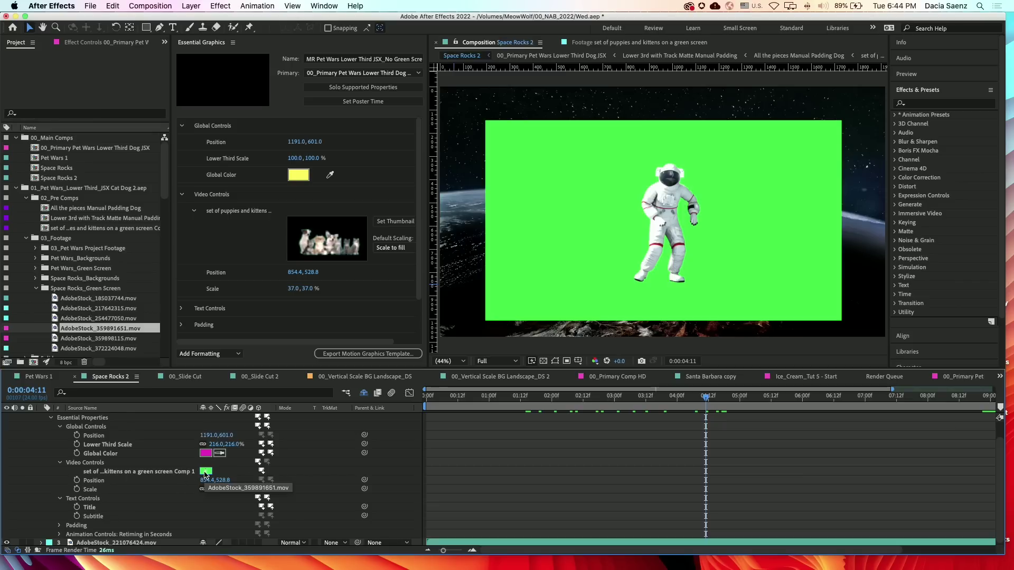
pyautogui.doubleClick(204, 473)
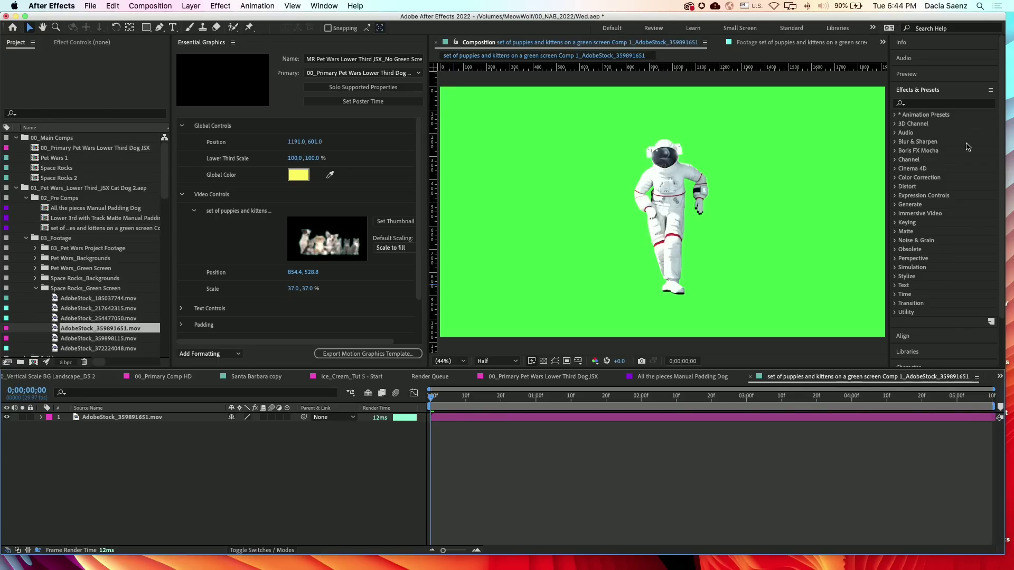
# - Apply Keylight (1.2) to the astronaut, sample the green screen, and preview Space Rocks 2
pyautogui.click(925, 103)
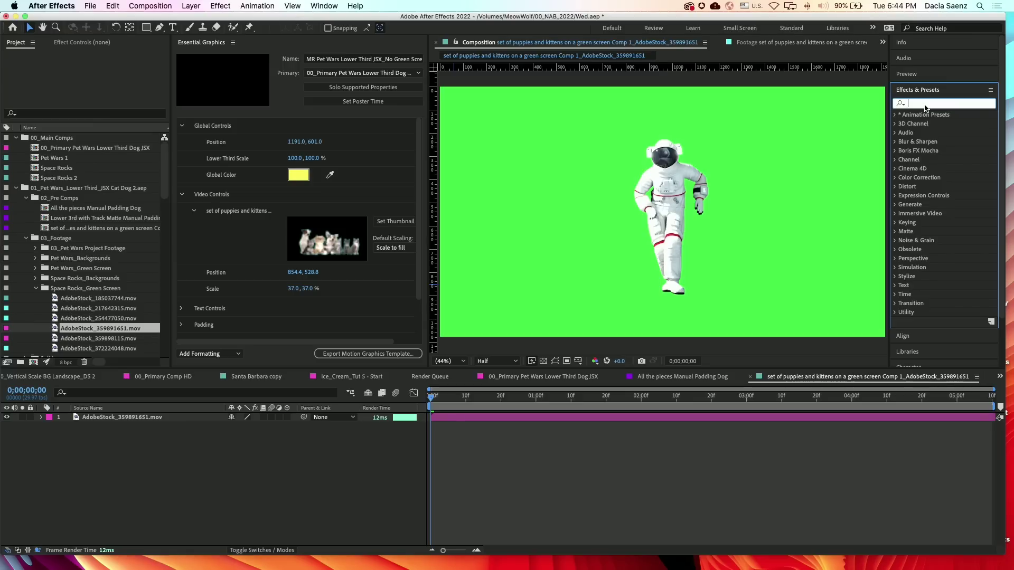
pyautogui.write('key')
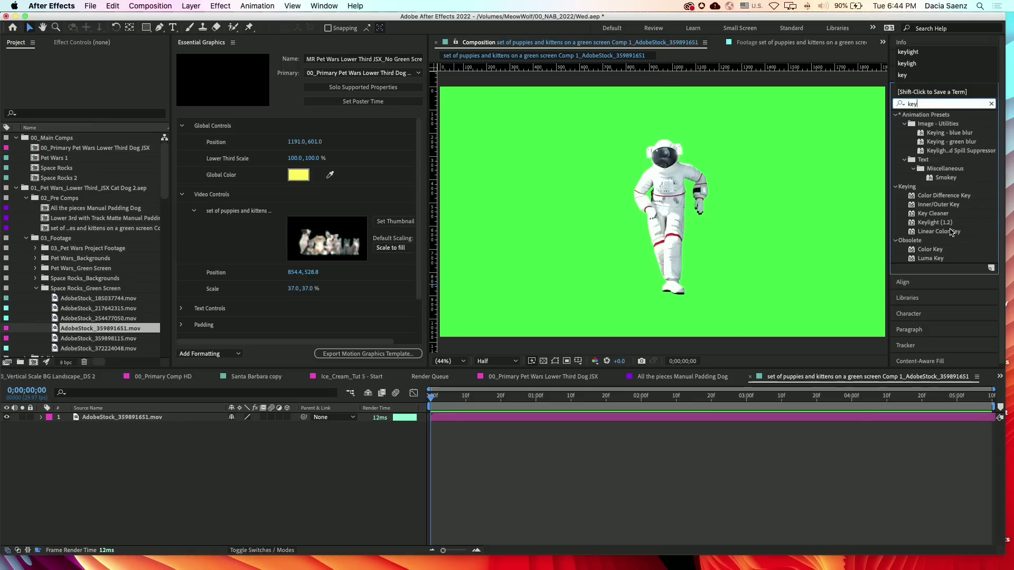
pyautogui.moveTo(949, 226); pyautogui.dragTo(800, 238)
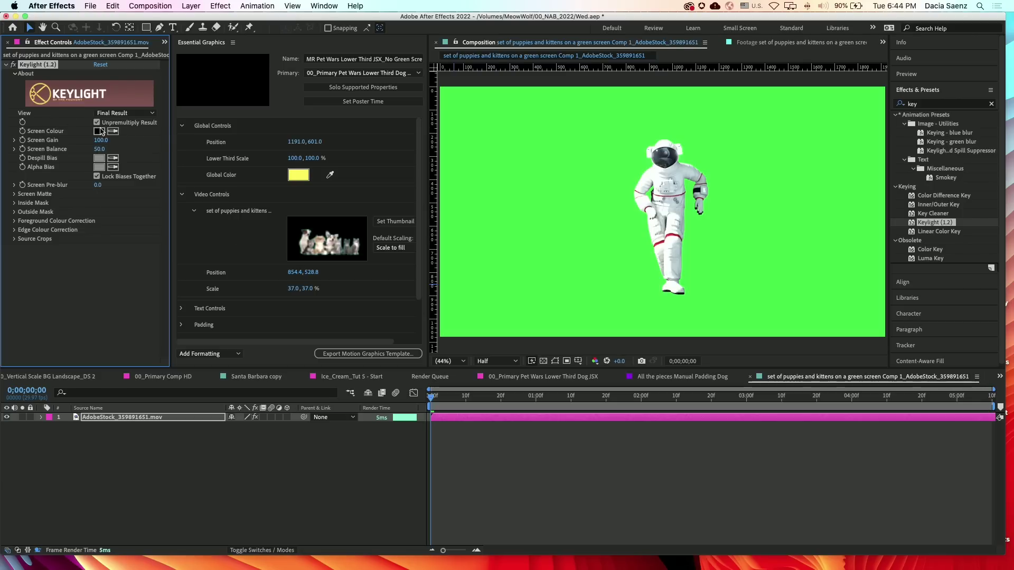
pyautogui.click(485, 152)
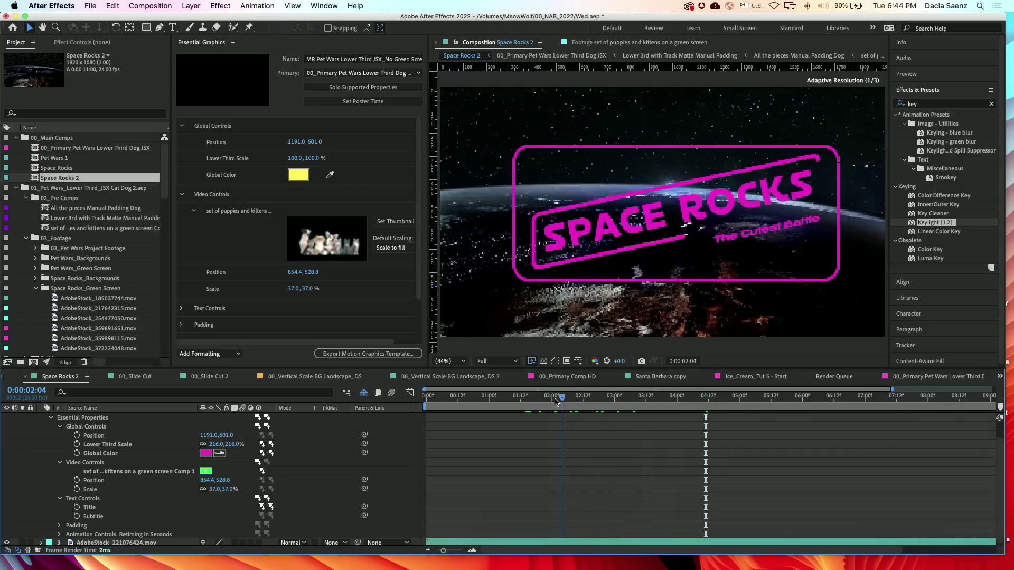
pyautogui.moveTo(560, 396); pyautogui.dragTo(480, 403)
pyautogui.press('space')
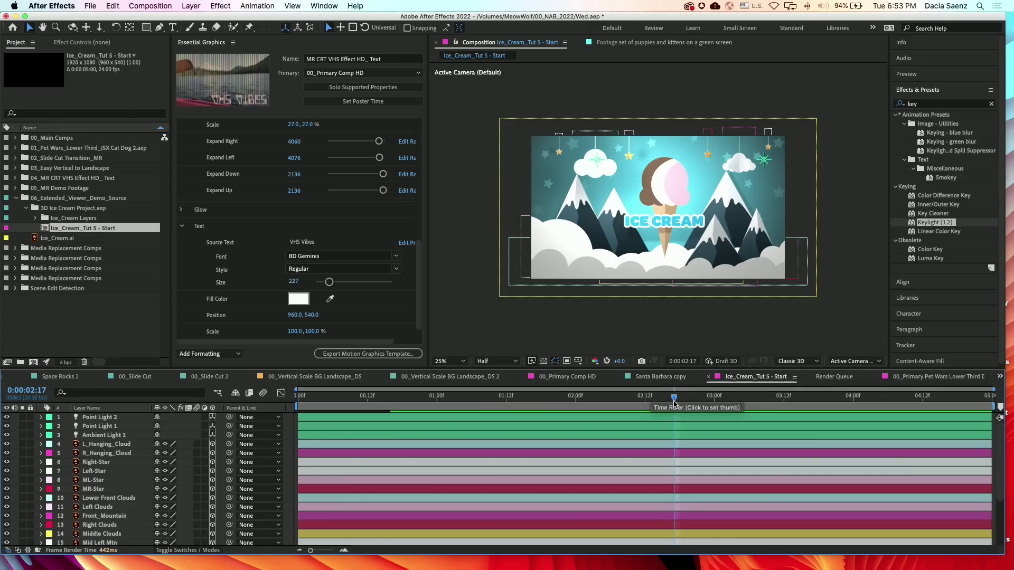
# - Enable the Draft 3D toggle in the Composition panel for the Ice Cream scene
pyautogui.moveTo(673, 398)
pyautogui.mouseDown()
pyautogui.moveTo(466, 398)
pyautogui.moveTo(678, 398)
pyautogui.mouseUp()
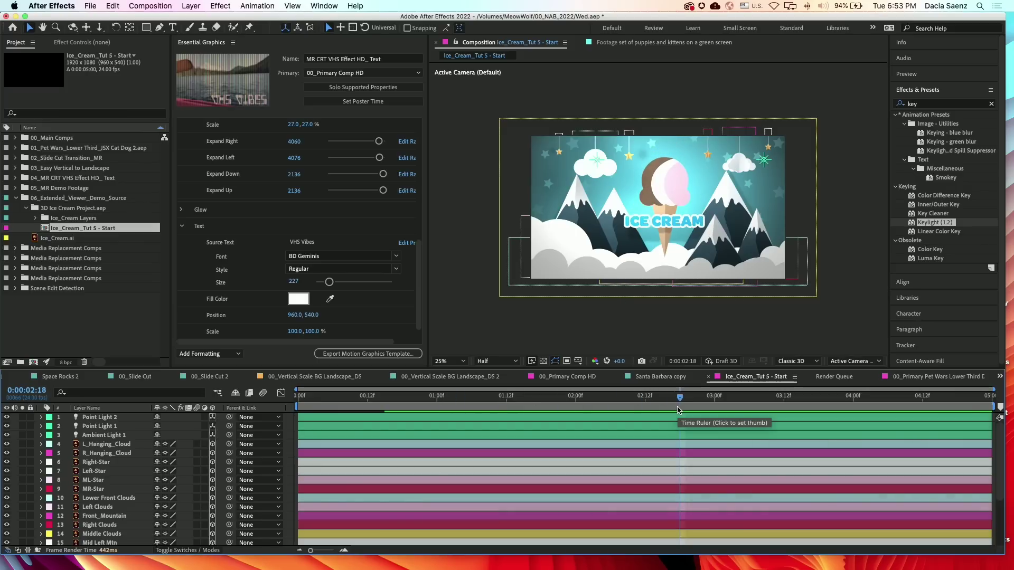
pyautogui.click(725, 362)
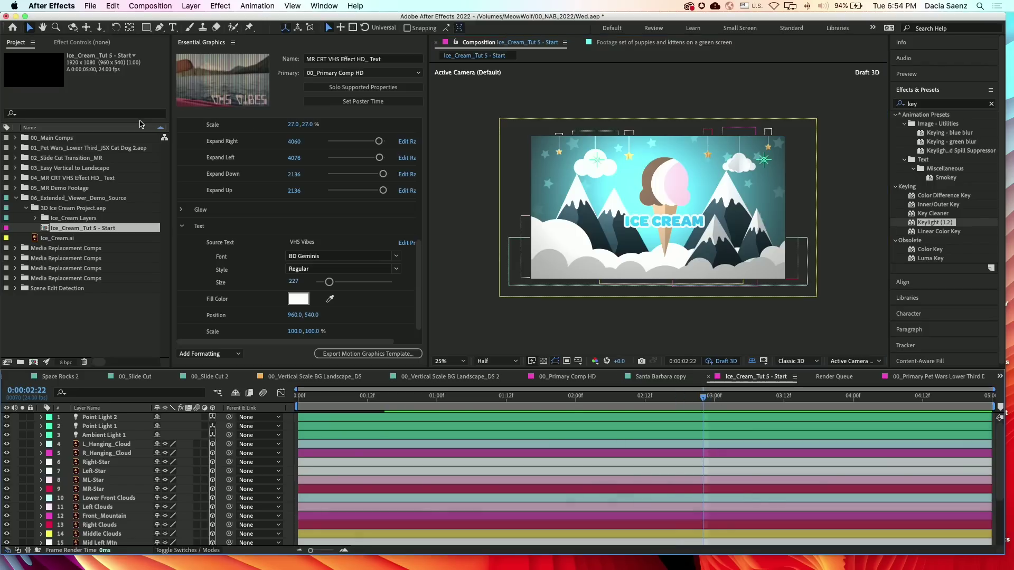
# - With Orbit Around Cursor and Extended Viewer on, tilt the ice cream layers into perspective and back
pyautogui.click(73, 28)
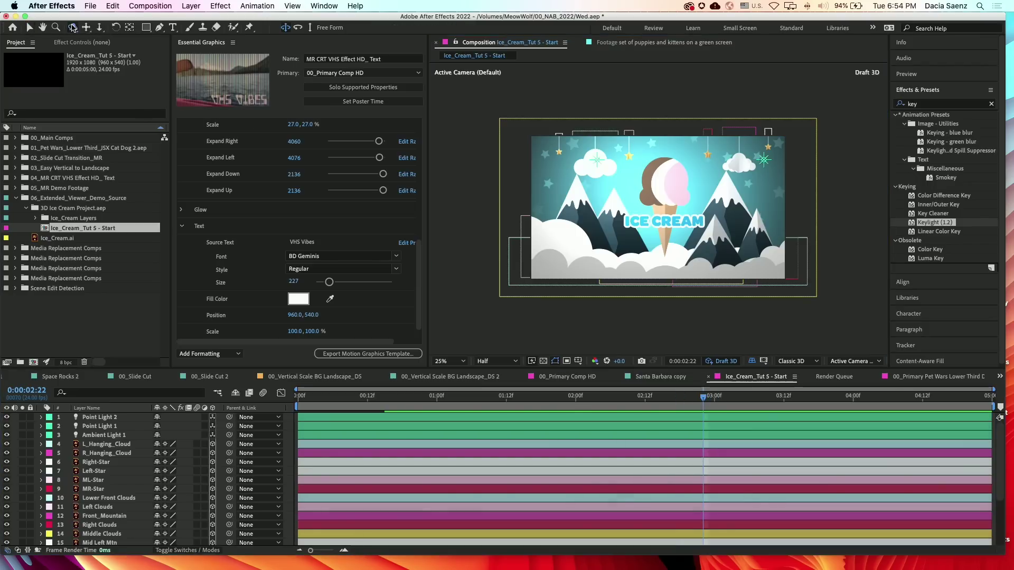
pyautogui.moveTo(715, 258)
pyautogui.mouseDown()
pyautogui.moveTo(695, 269)
pyautogui.moveTo(710, 267)
pyautogui.moveTo(808, 406)
pyautogui.mouseUp()
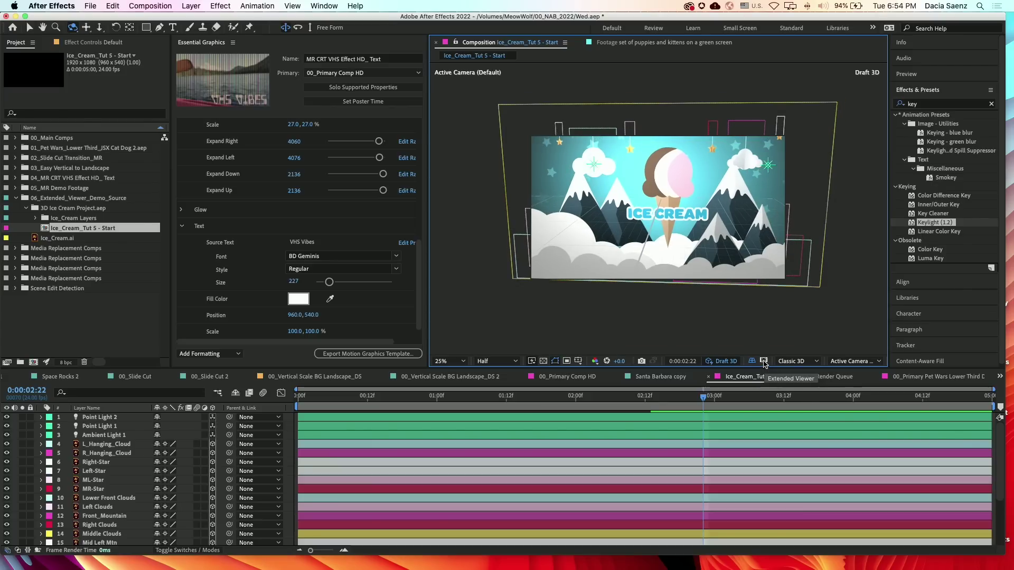
pyautogui.click(764, 361)
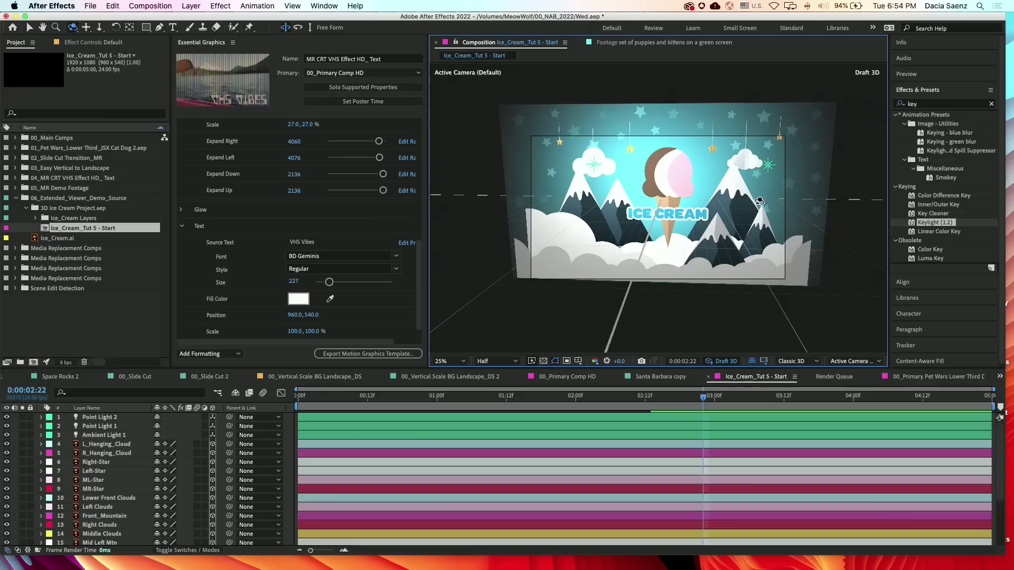
pyautogui.moveTo(757, 205)
pyautogui.mouseDown()
pyautogui.moveTo(745, 216)
pyautogui.moveTo(774, 221)
pyautogui.moveTo(738, 226)
pyautogui.mouseUp()
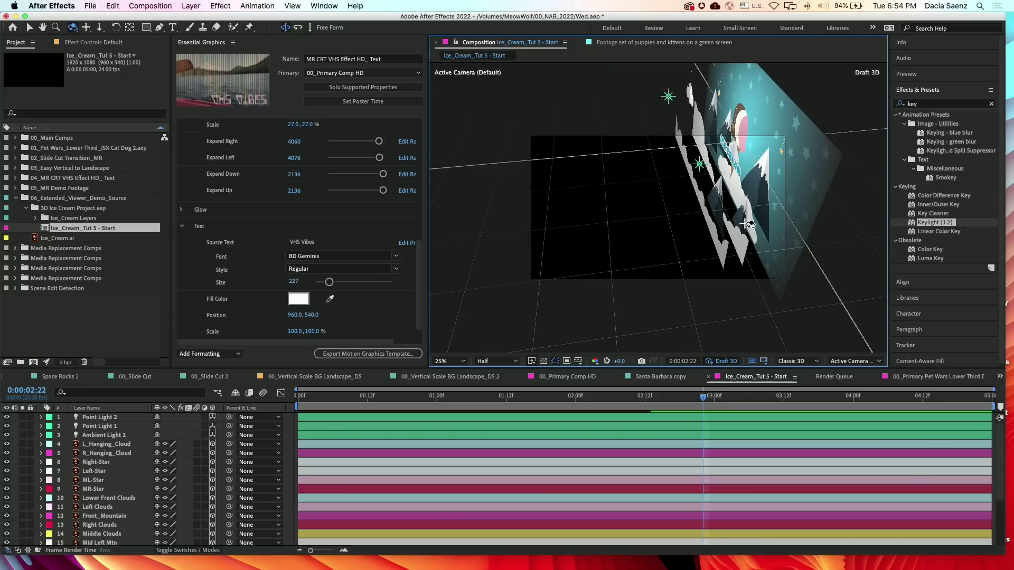
pyautogui.moveTo(748, 225); pyautogui.dragTo(781, 204)
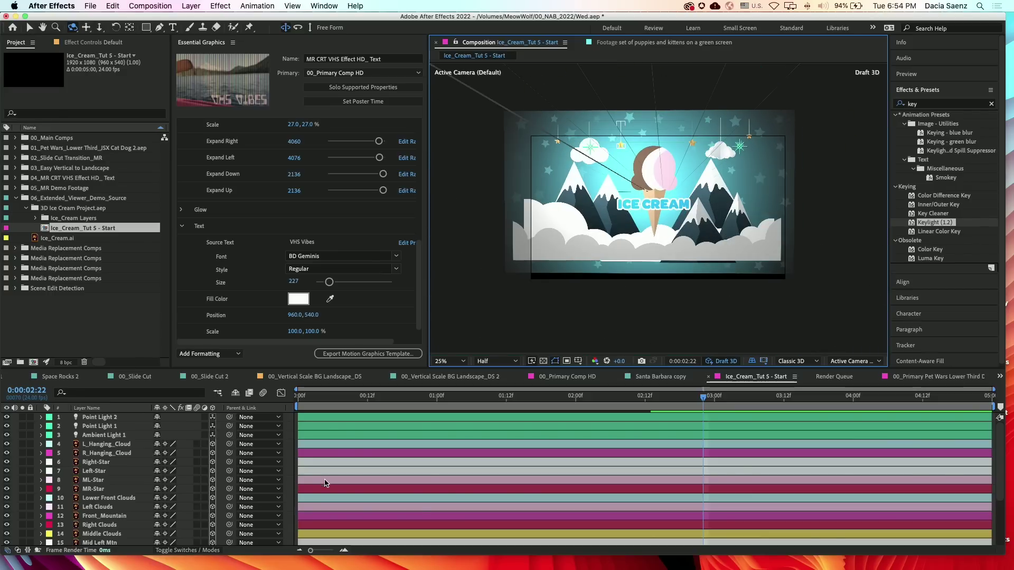